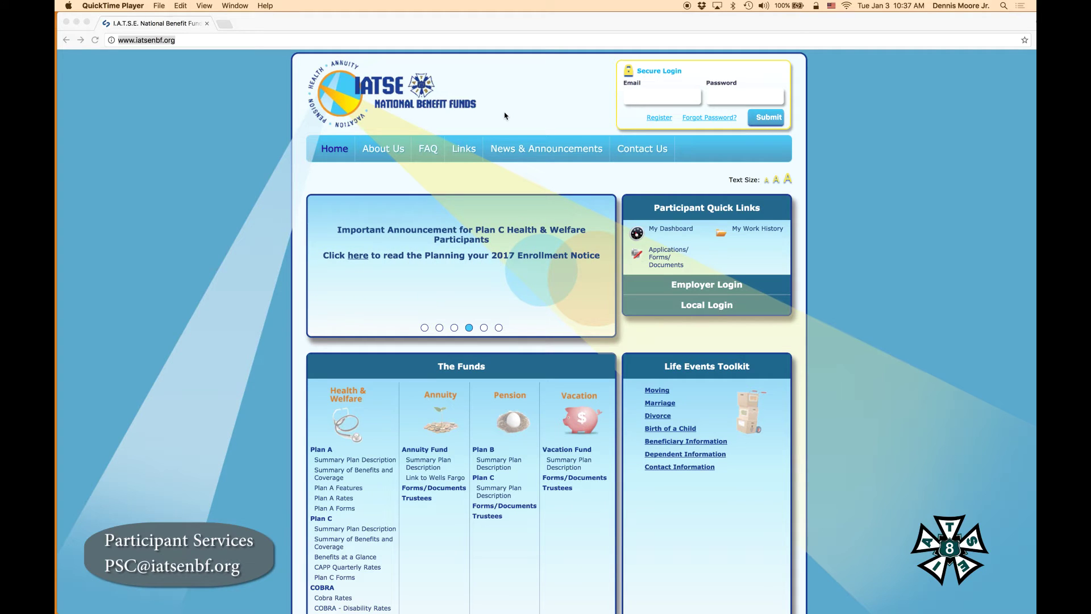
Open the Create Web Account form, enter the participant ID, and set a date of birth
{"action": "left_click", "coordinate": [658, 118]}
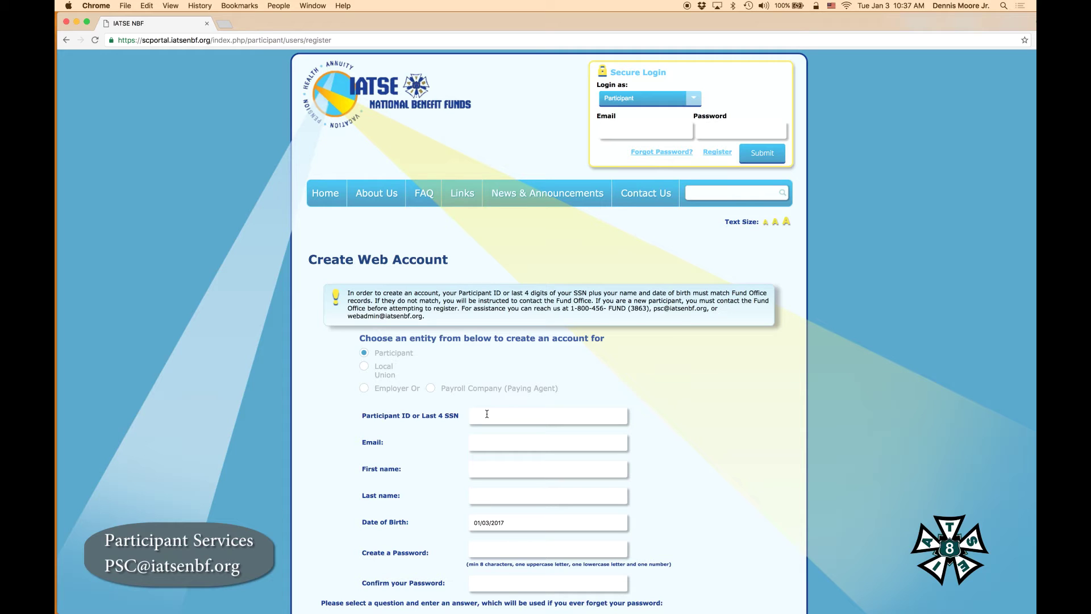
{"action": "left_click", "coordinate": [487, 413]}
{"action": "type", "text": "1234"}
{"action": "left_click", "coordinate": [479, 472]}
{"action": "left_click", "coordinate": [482, 498]}
{"action": "left_click", "coordinate": [475, 523]}
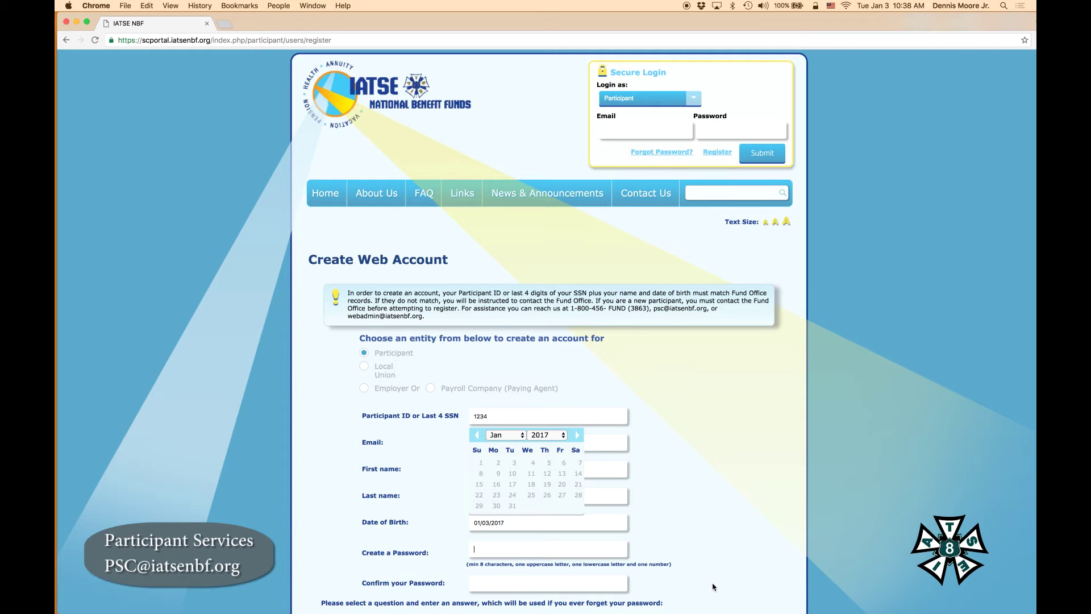
Enter a security answer and the CAPTCHA verification text, then submit the registration
{"action": "scroll", "coordinate": [712, 587], "scroll_direction": "down", "scroll_amount": 5}
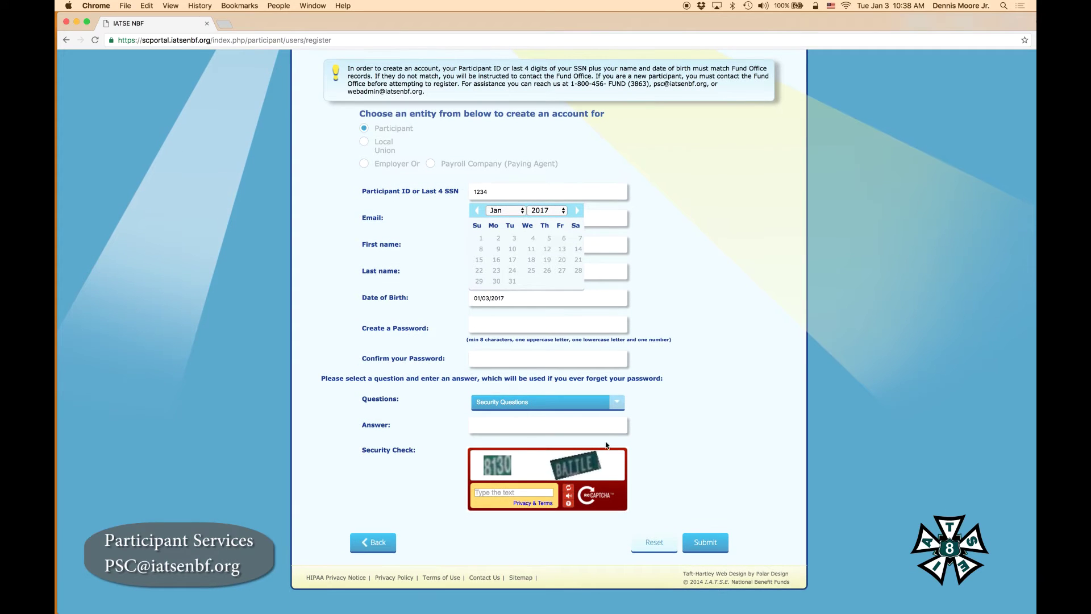
{"action": "left_click", "coordinate": [619, 405]}
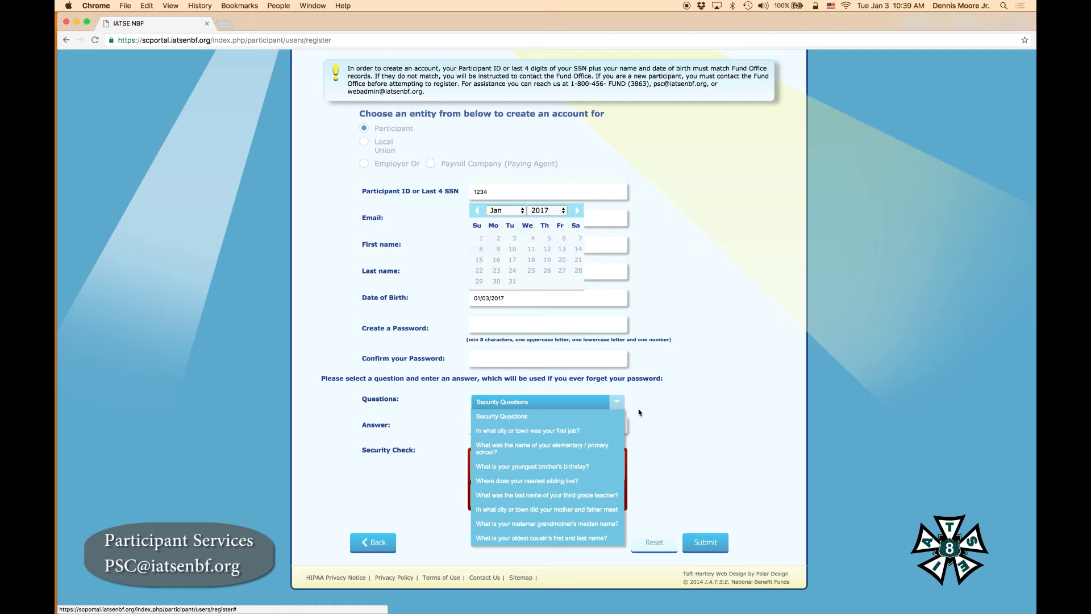
{"action": "left_click", "coordinate": [641, 415]}
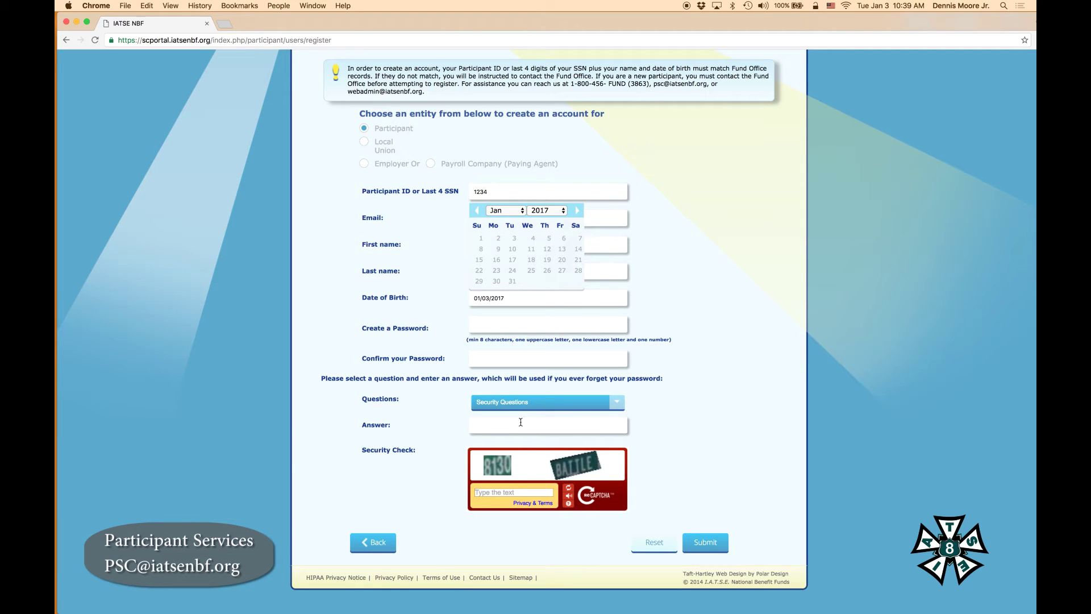
{"action": "left_click", "coordinate": [517, 424]}
{"action": "left_click", "coordinate": [704, 544]}
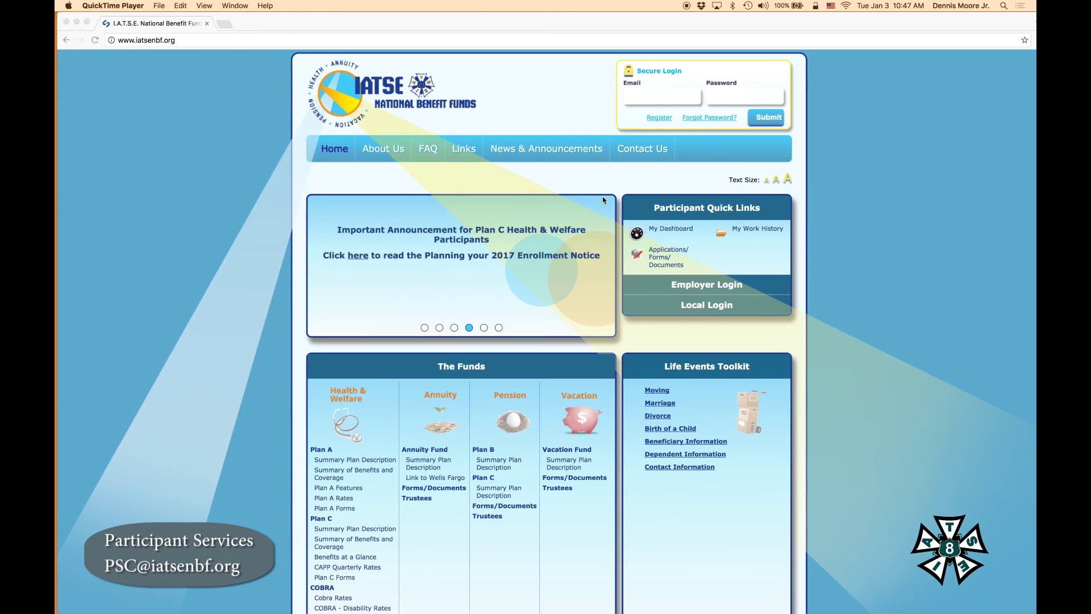
Sign in through Secure Login with the participant's e-mail address and password
{"action": "left_click", "coordinate": [631, 99]}
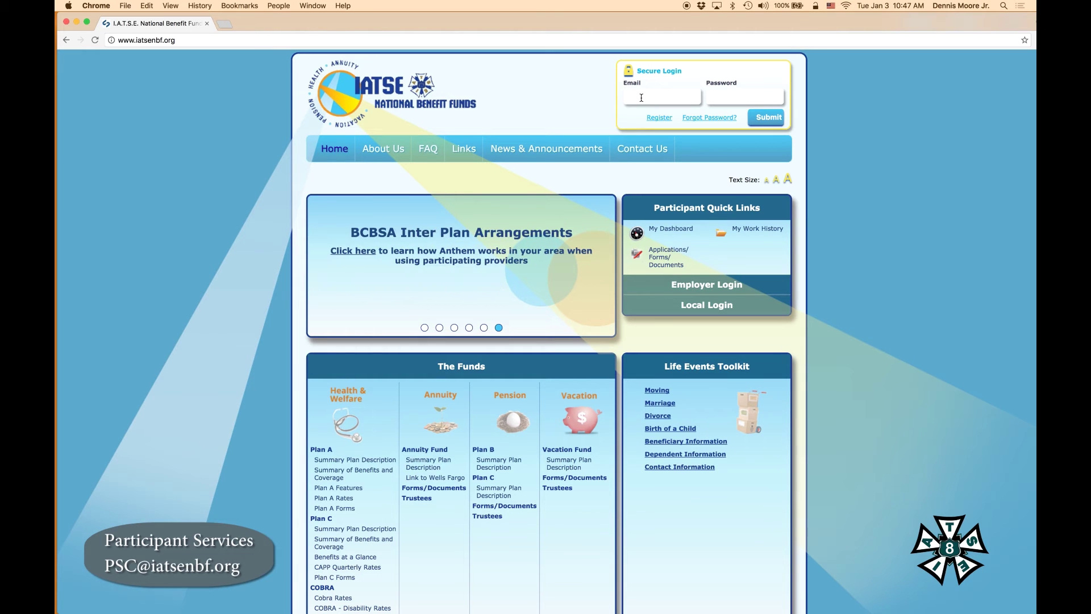
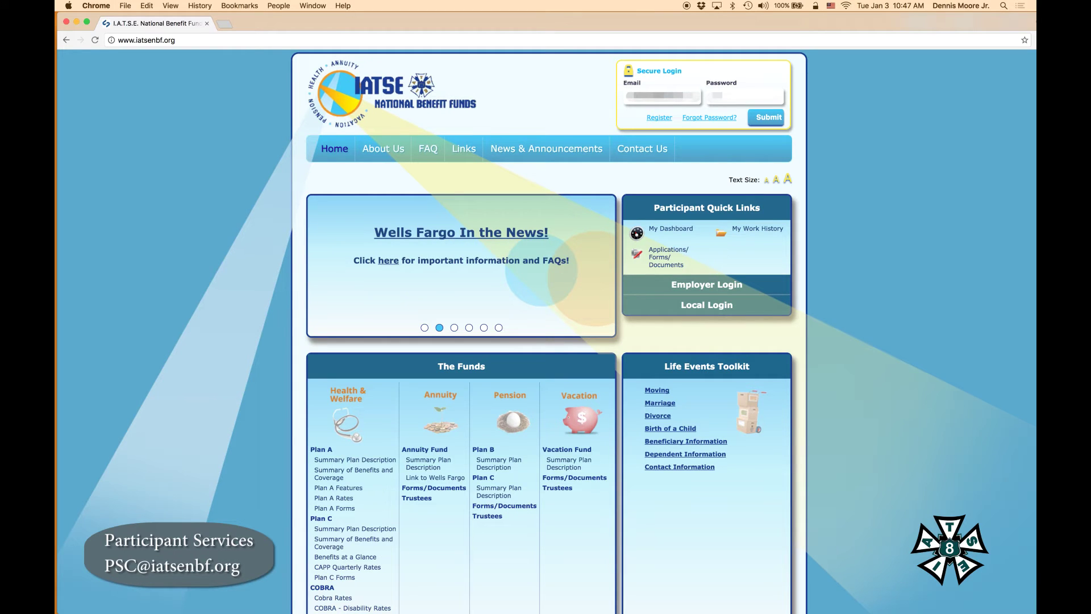
{"action": "type", "text": "•••"}
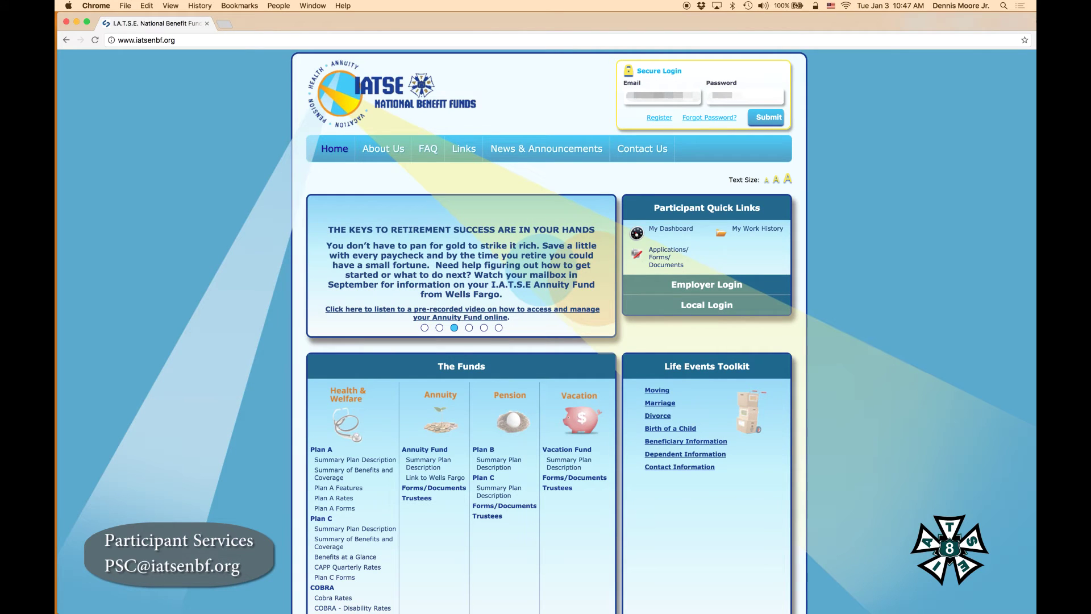
{"action": "left_click", "coordinate": [767, 118]}
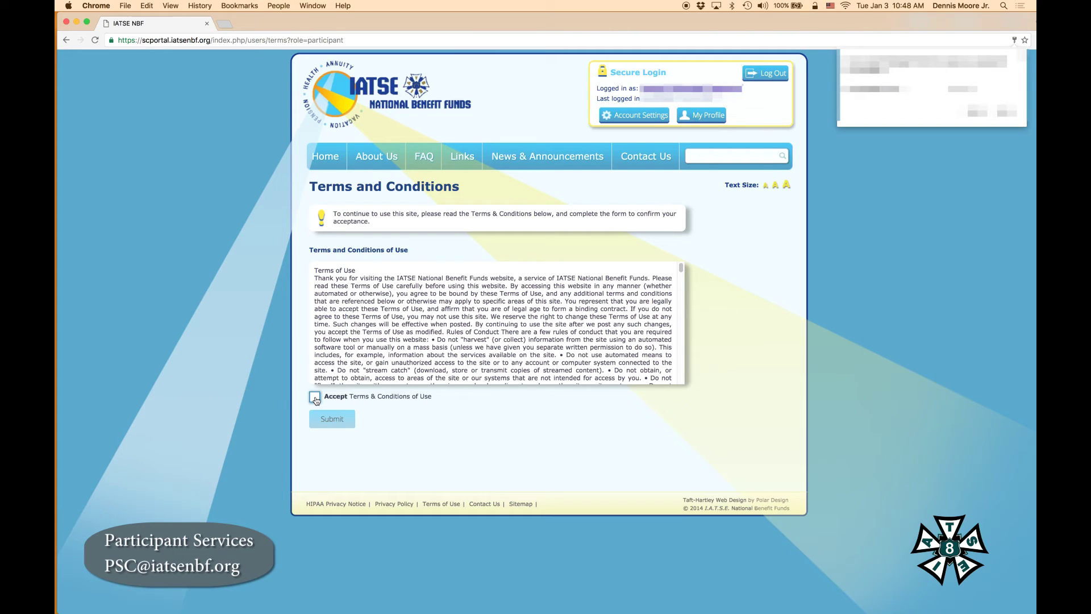
Accept the Terms & Conditions of Use and continue into the portal
{"action": "left_click", "coordinate": [314, 397]}
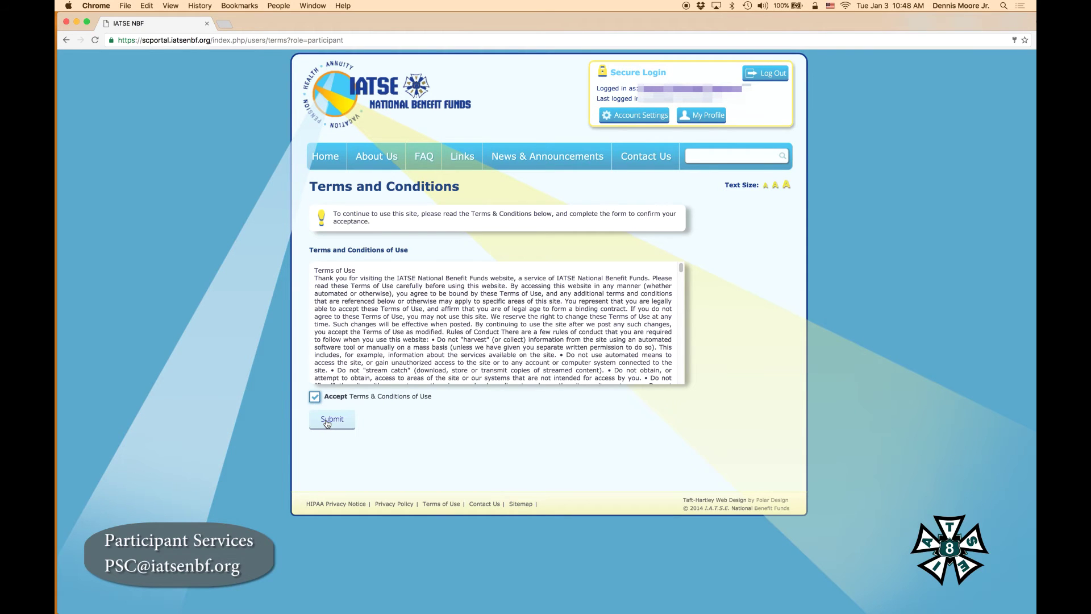
{"action": "left_click", "coordinate": [330, 420]}
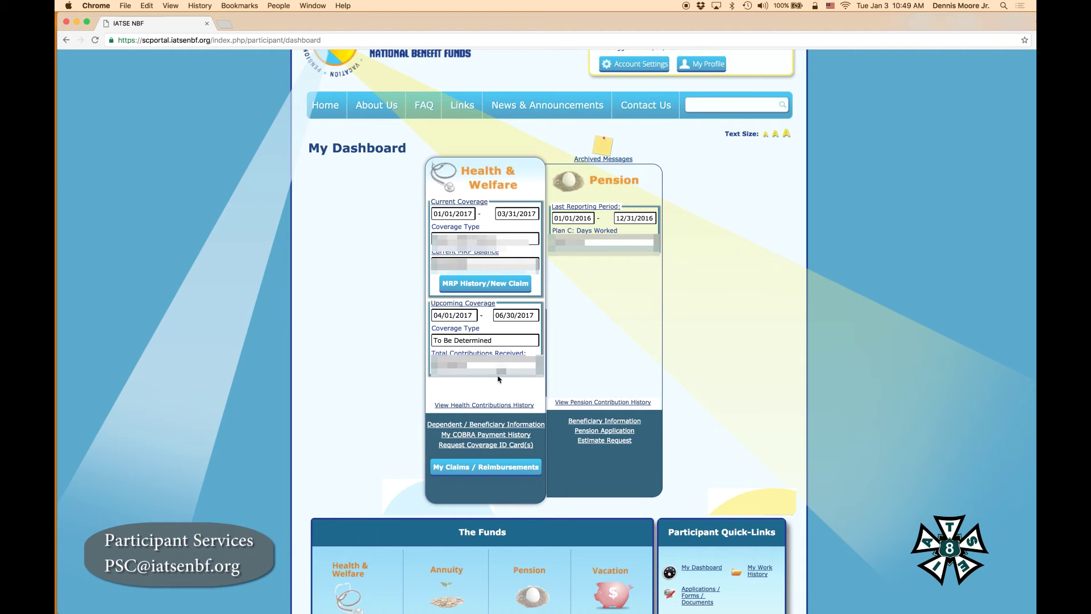
Run a current-year health contribution search, then close the history window
{"action": "left_click", "coordinate": [484, 405]}
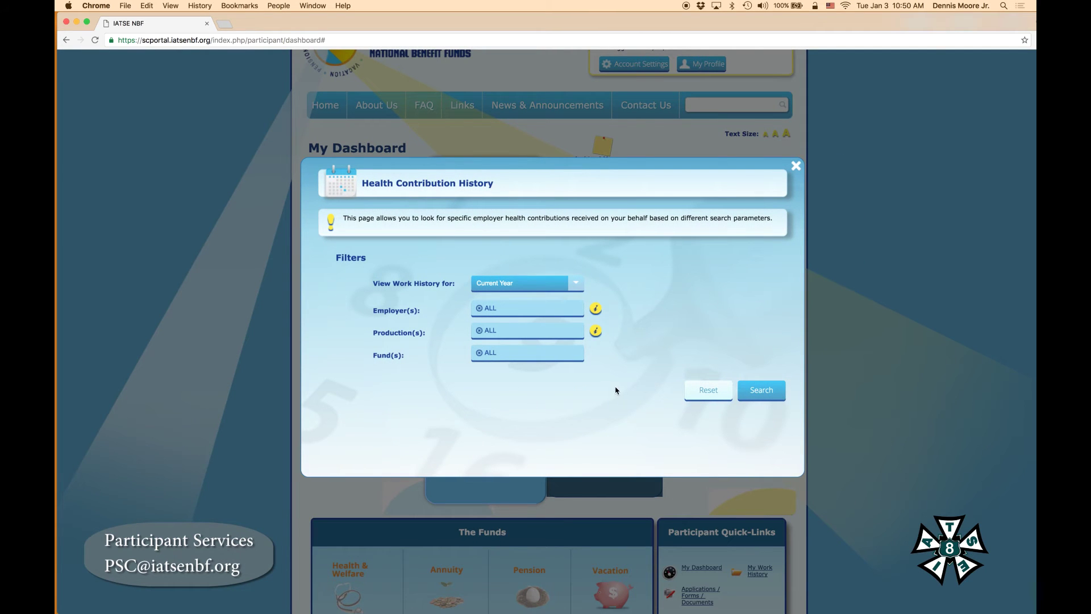
{"action": "left_click", "coordinate": [755, 392]}
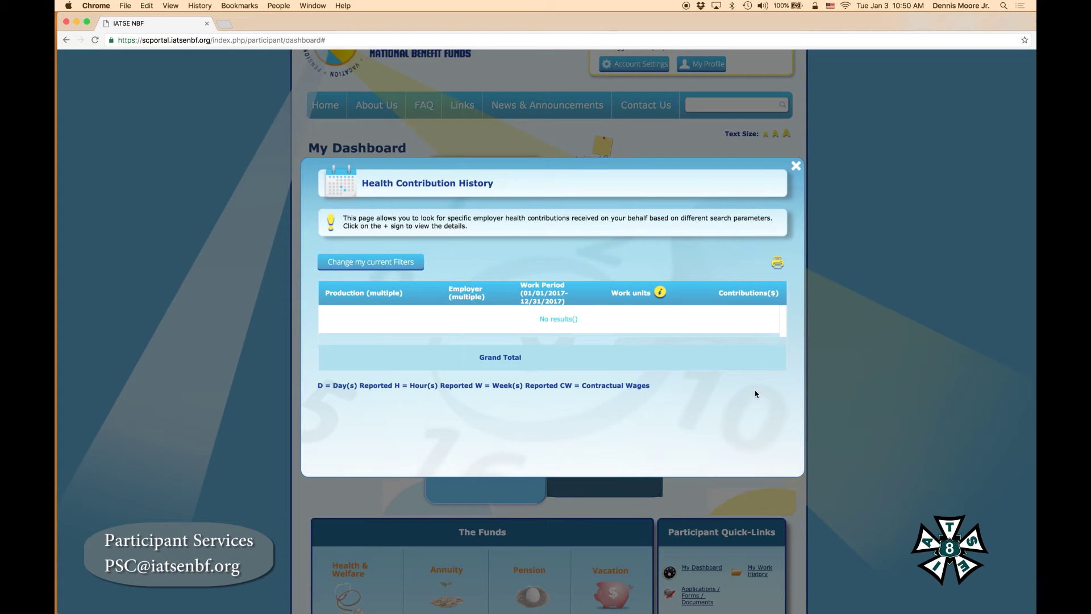
{"action": "left_click", "coordinate": [796, 167]}
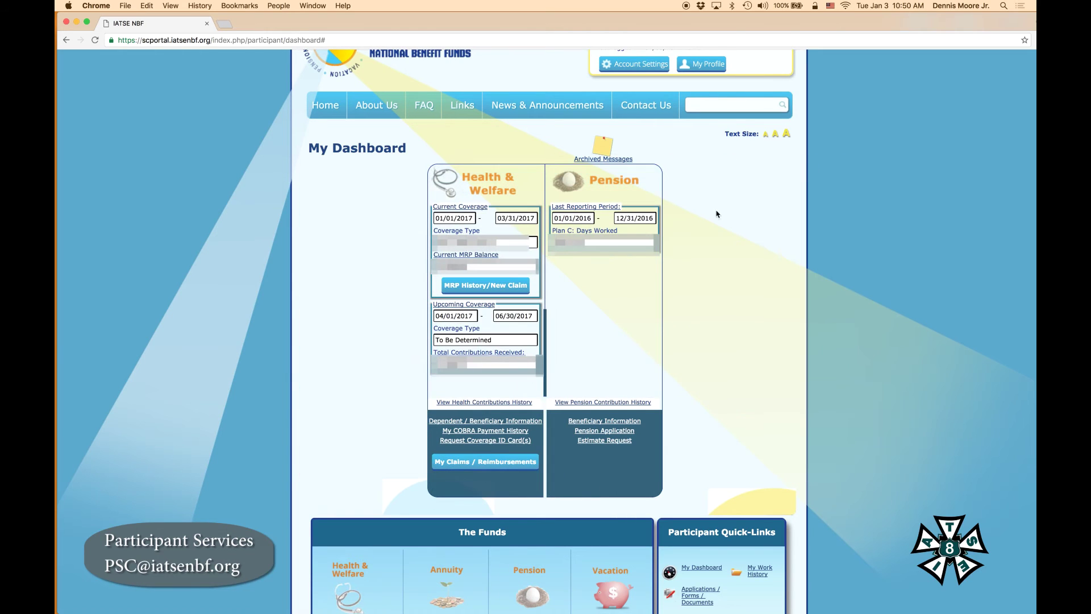
Reopen health contribution history and search with the period set to Previous Year
{"action": "left_click", "coordinate": [489, 403]}
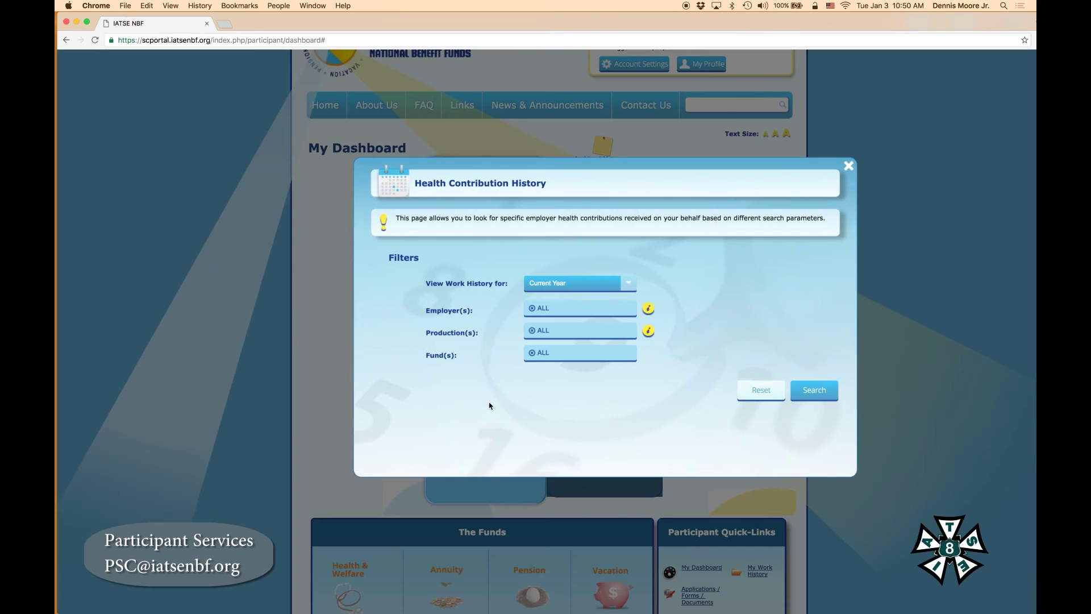
{"action": "left_click", "coordinate": [575, 289]}
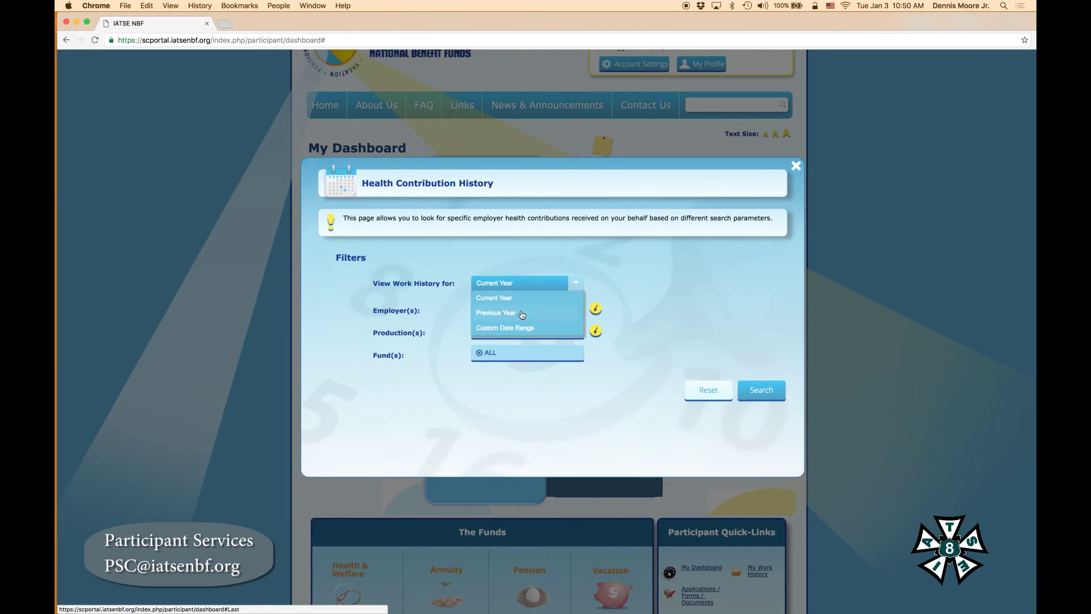
{"action": "left_click", "coordinate": [521, 314]}
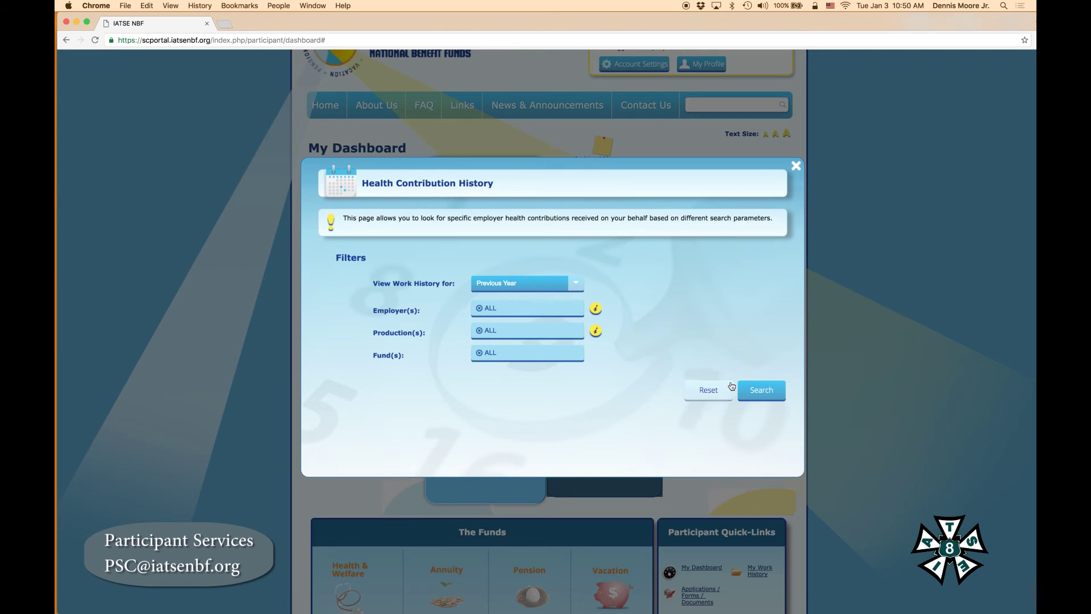
{"action": "left_click", "coordinate": [767, 392]}
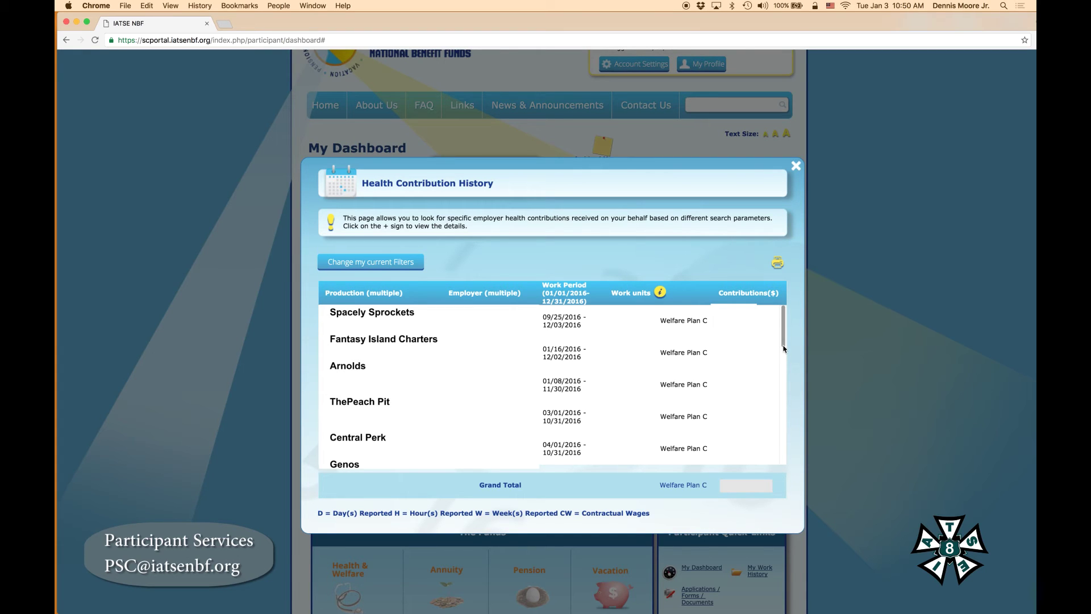
Scroll through the 2016 contribution results, then close Health Contribution History
{"action": "left_click_drag", "start_coordinate": [782, 342], "coordinate": [787, 398]}
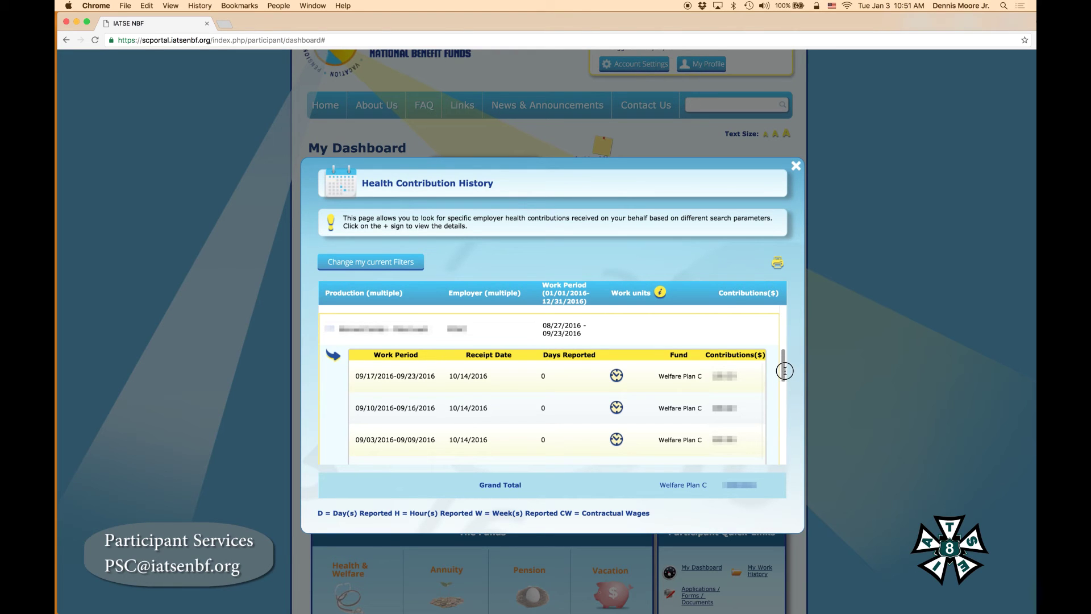
{"action": "left_click_drag", "start_coordinate": [784, 372], "coordinate": [783, 393]}
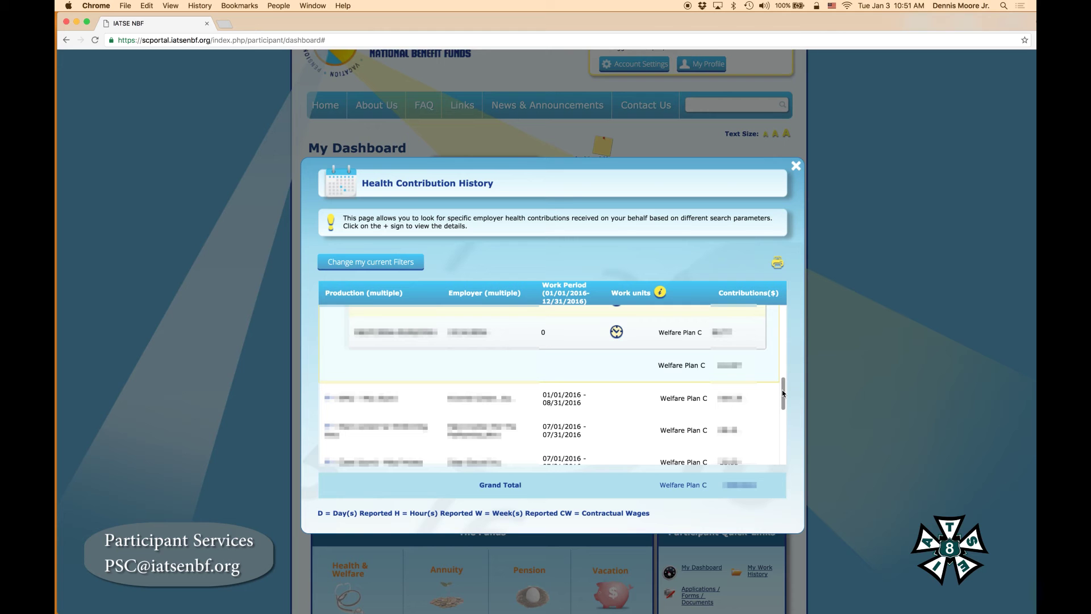
{"action": "left_click", "coordinate": [796, 167]}
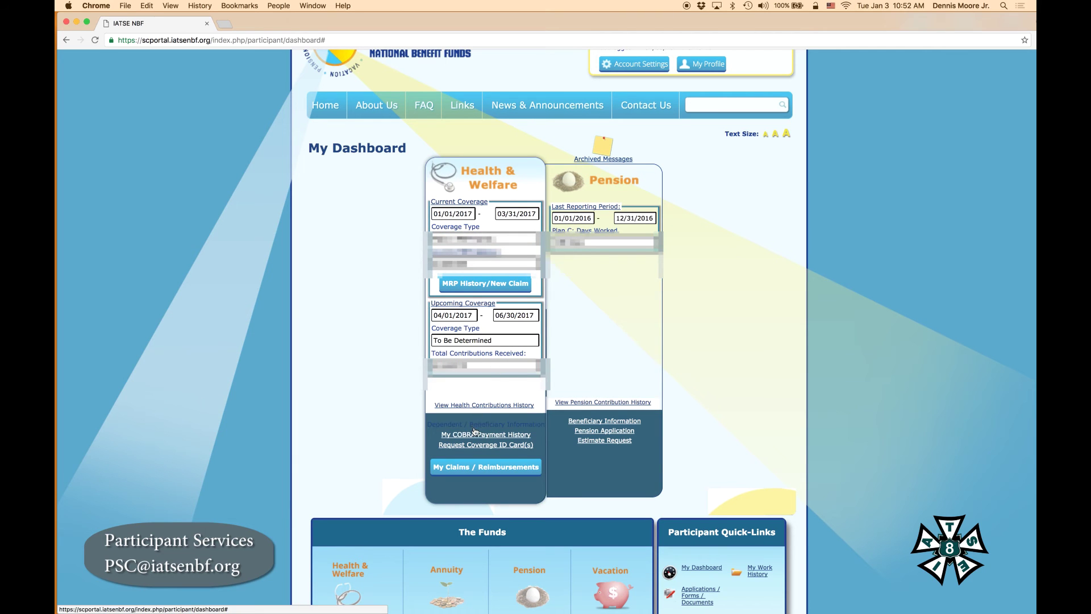
Open Dependent / Beneficiary Information, view the dependent summary, then list beneficiaries
{"action": "left_click", "coordinate": [475, 424]}
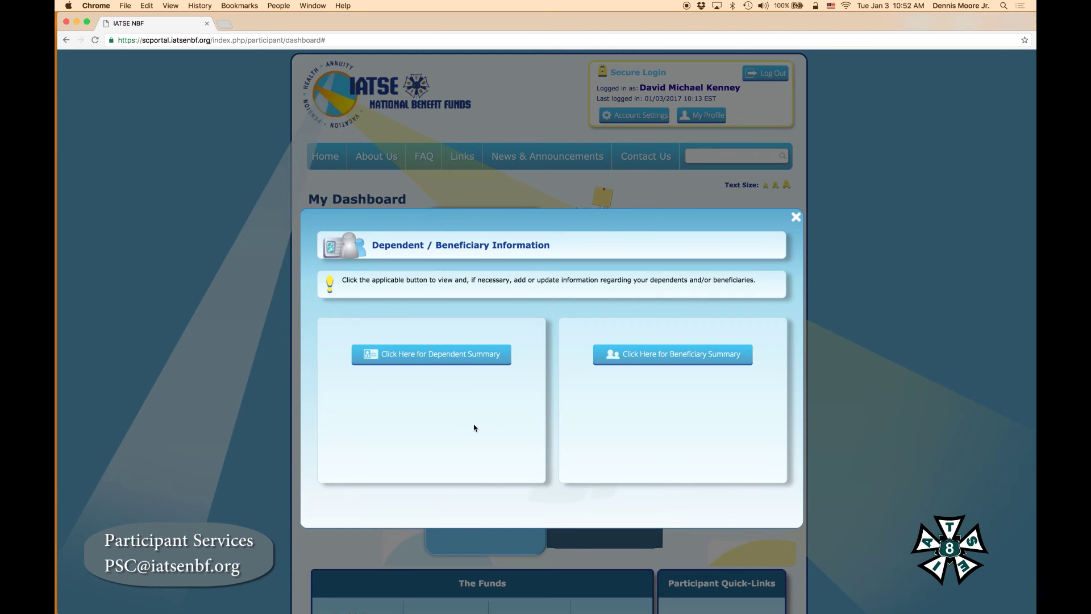
{"action": "left_click", "coordinate": [449, 356]}
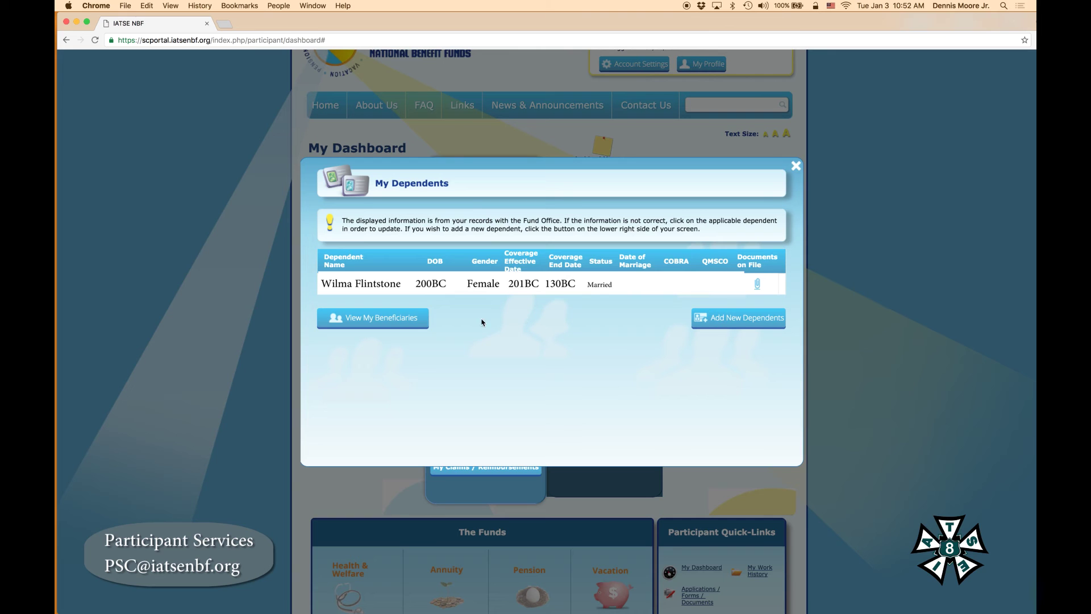
{"action": "left_click", "coordinate": [395, 320]}
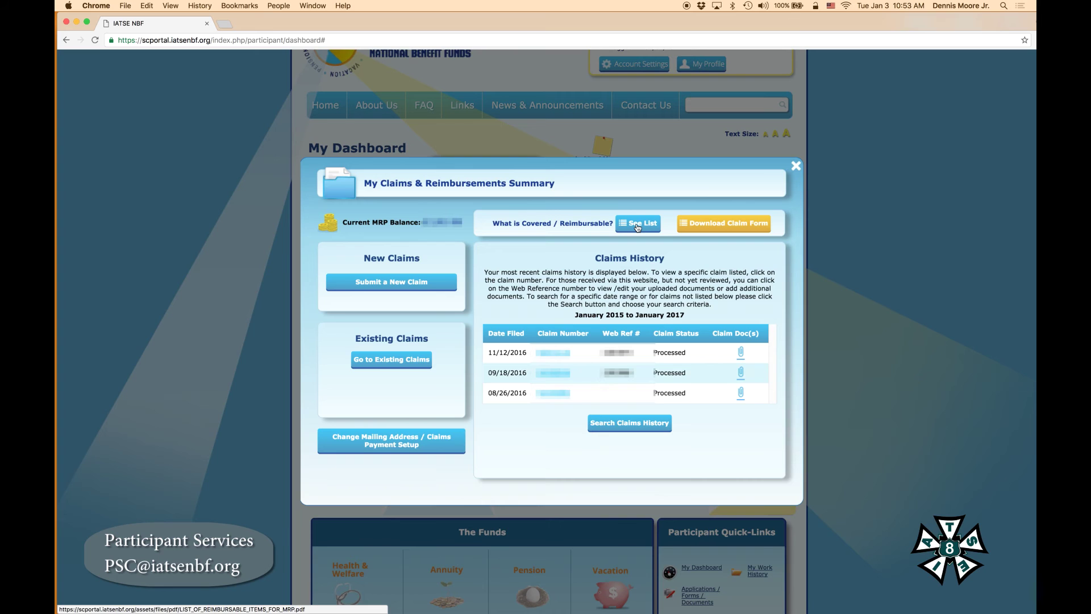
View the reimbursable items list, return to the claims summary, and open the claim form
{"action": "left_click", "coordinate": [637, 225]}
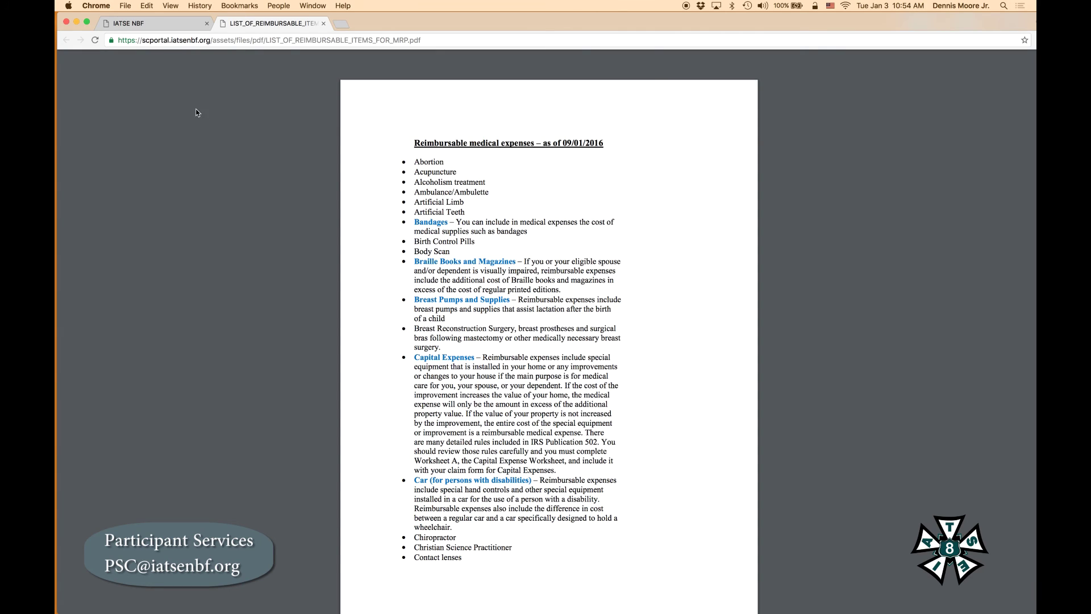
{"action": "left_click", "coordinate": [162, 29]}
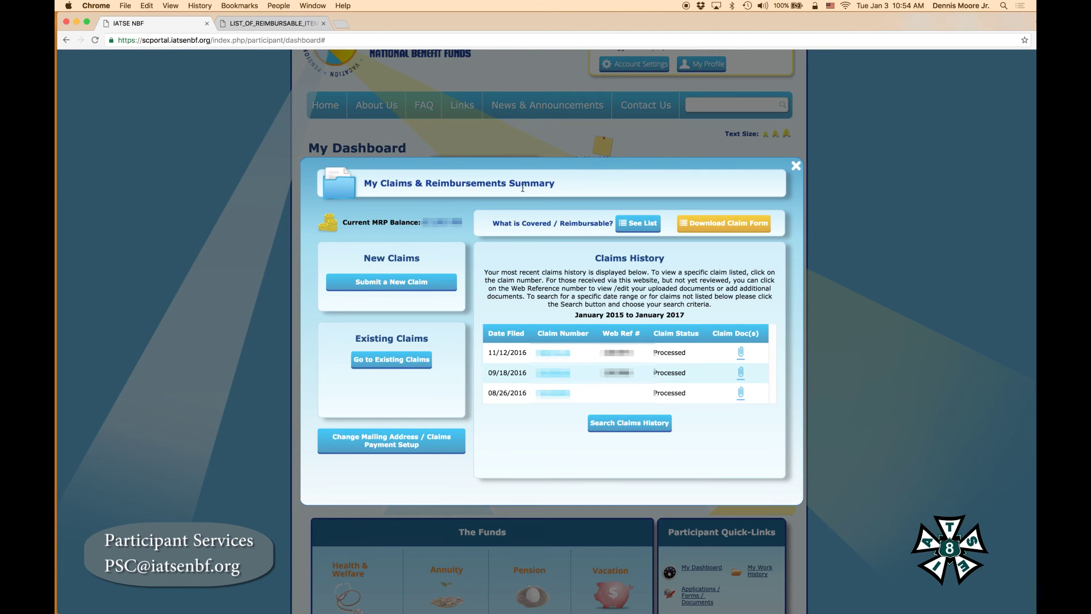
{"action": "left_click", "coordinate": [710, 225]}
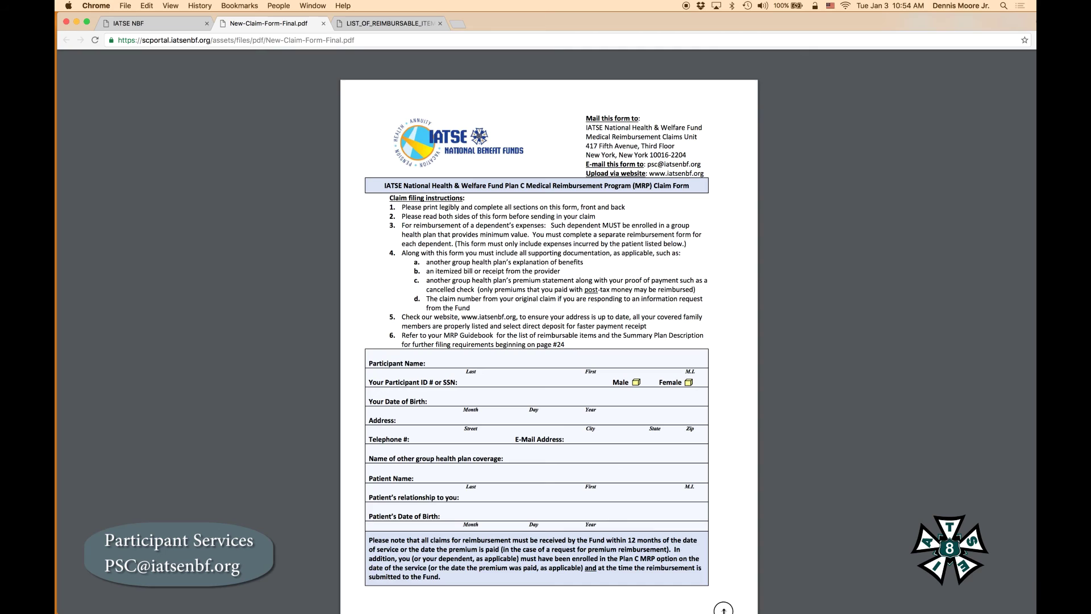
Review the New-Claim-Form-Final.pdf claim form, then return to the portal tab
{"action": "mouse_move", "coordinate": [727, 611]}
{"action": "left_click", "coordinate": [158, 26]}
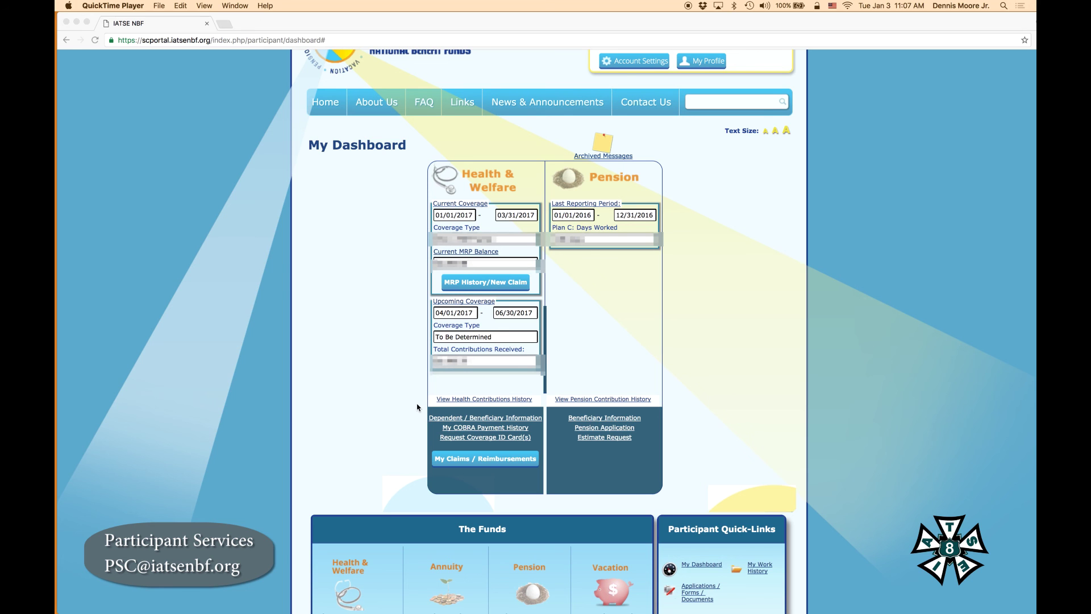
Open the Plan C Benefits at a Glance PDF from The Funds, then return to the portal
{"action": "scroll", "coordinate": [398, 500], "scroll_direction": "down", "scroll_amount": 6}
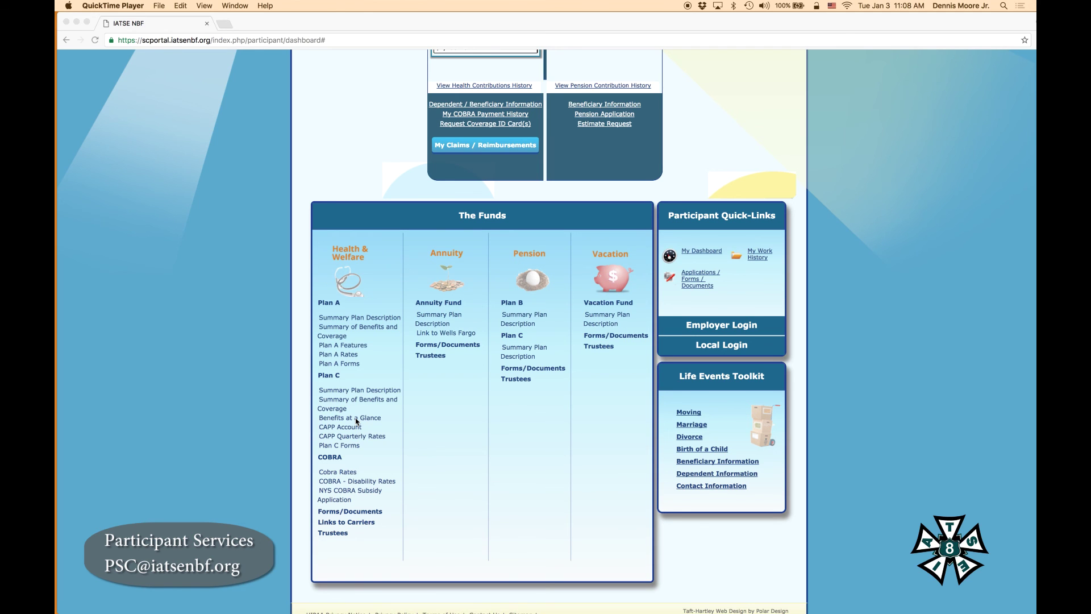
{"action": "left_click", "coordinate": [356, 419]}
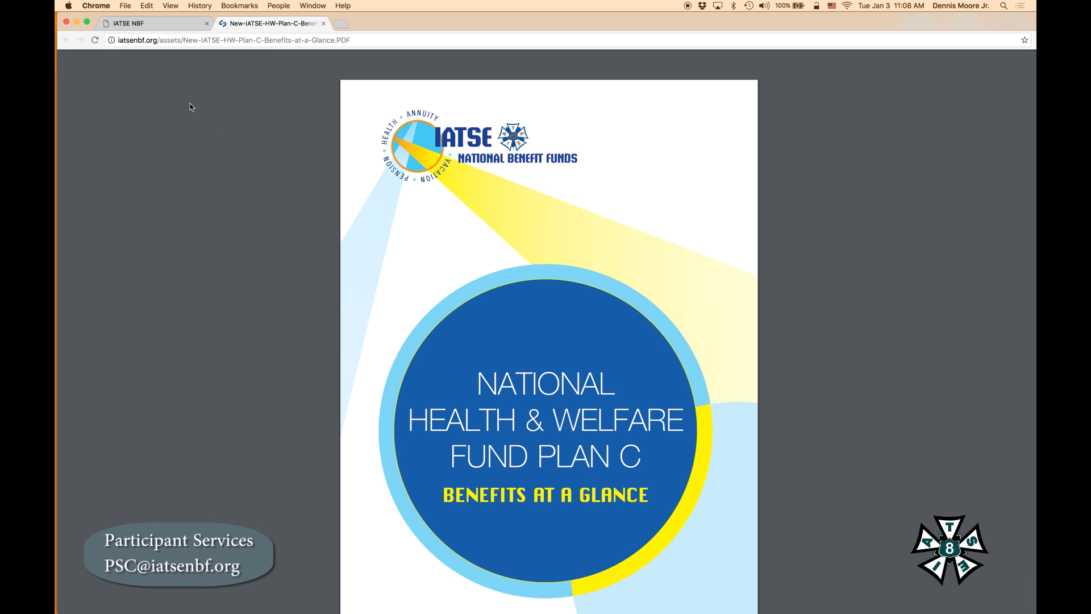
{"action": "left_click", "coordinate": [172, 22]}
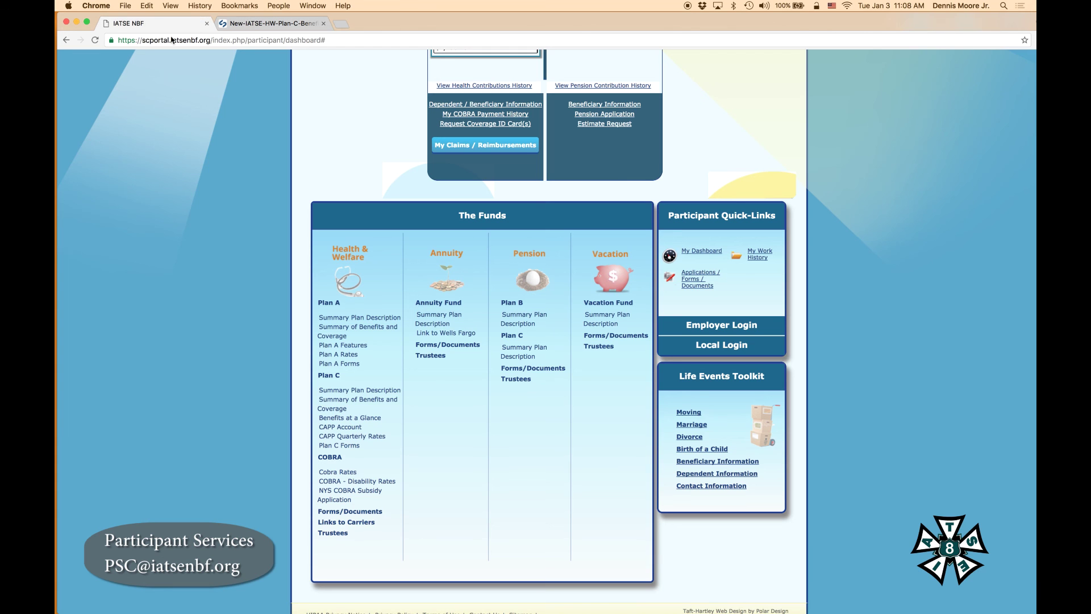